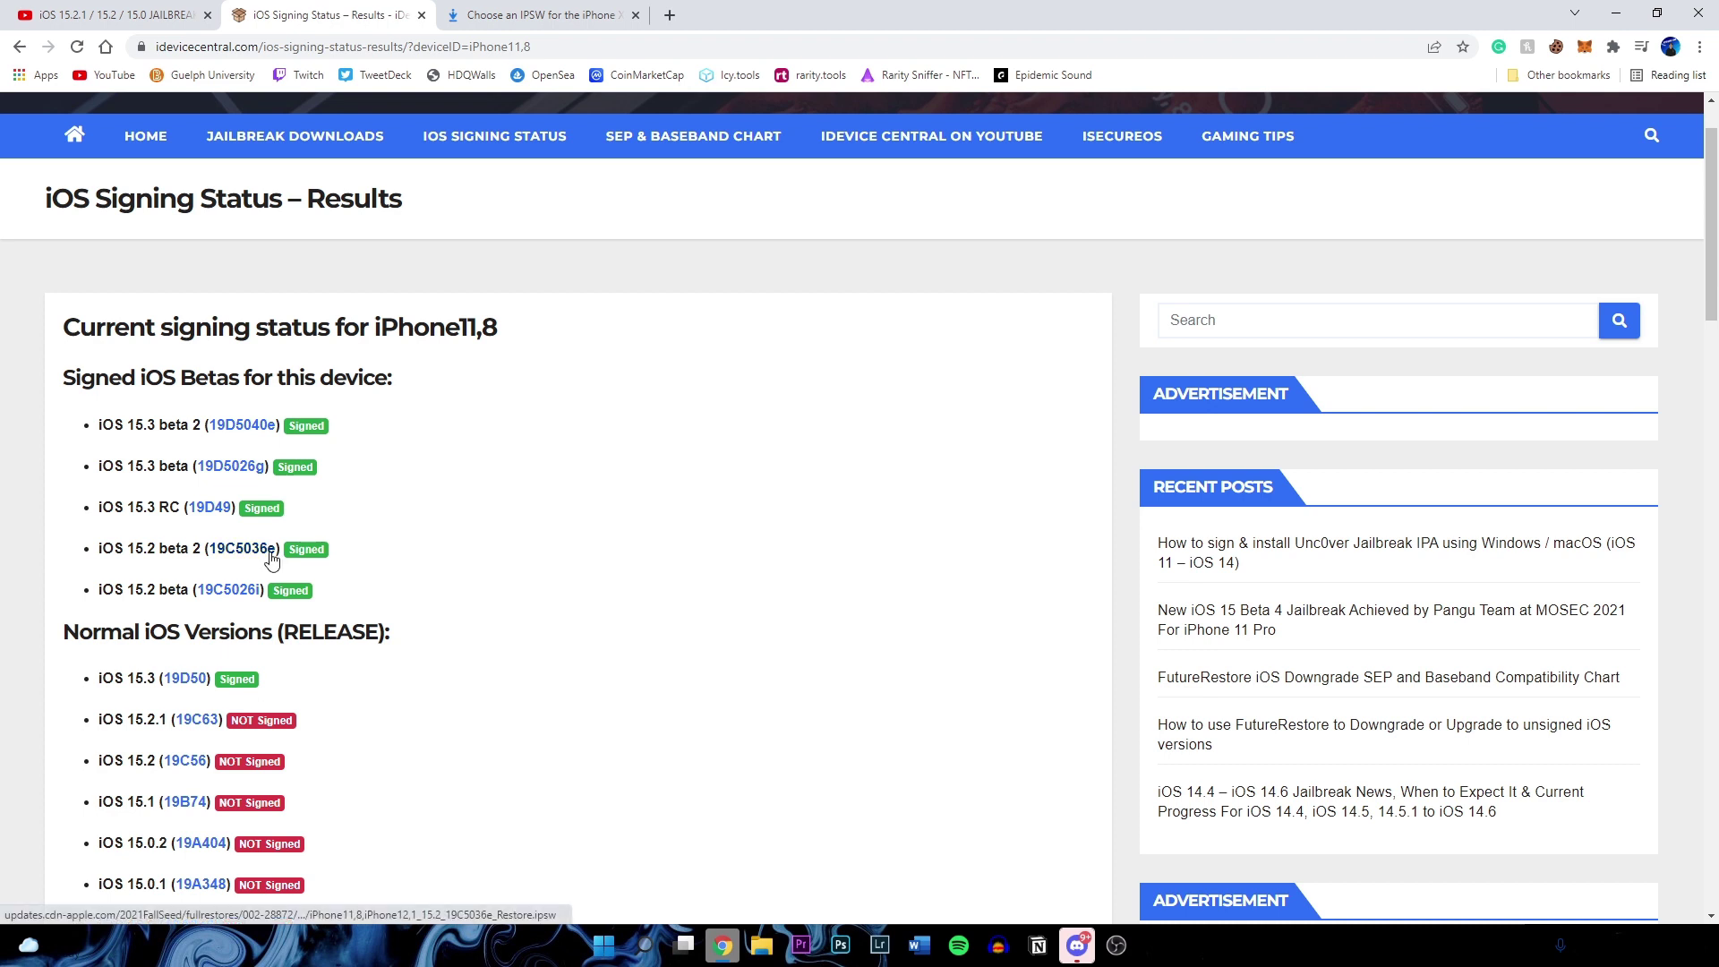
scroll(272, 559, "down", 1)
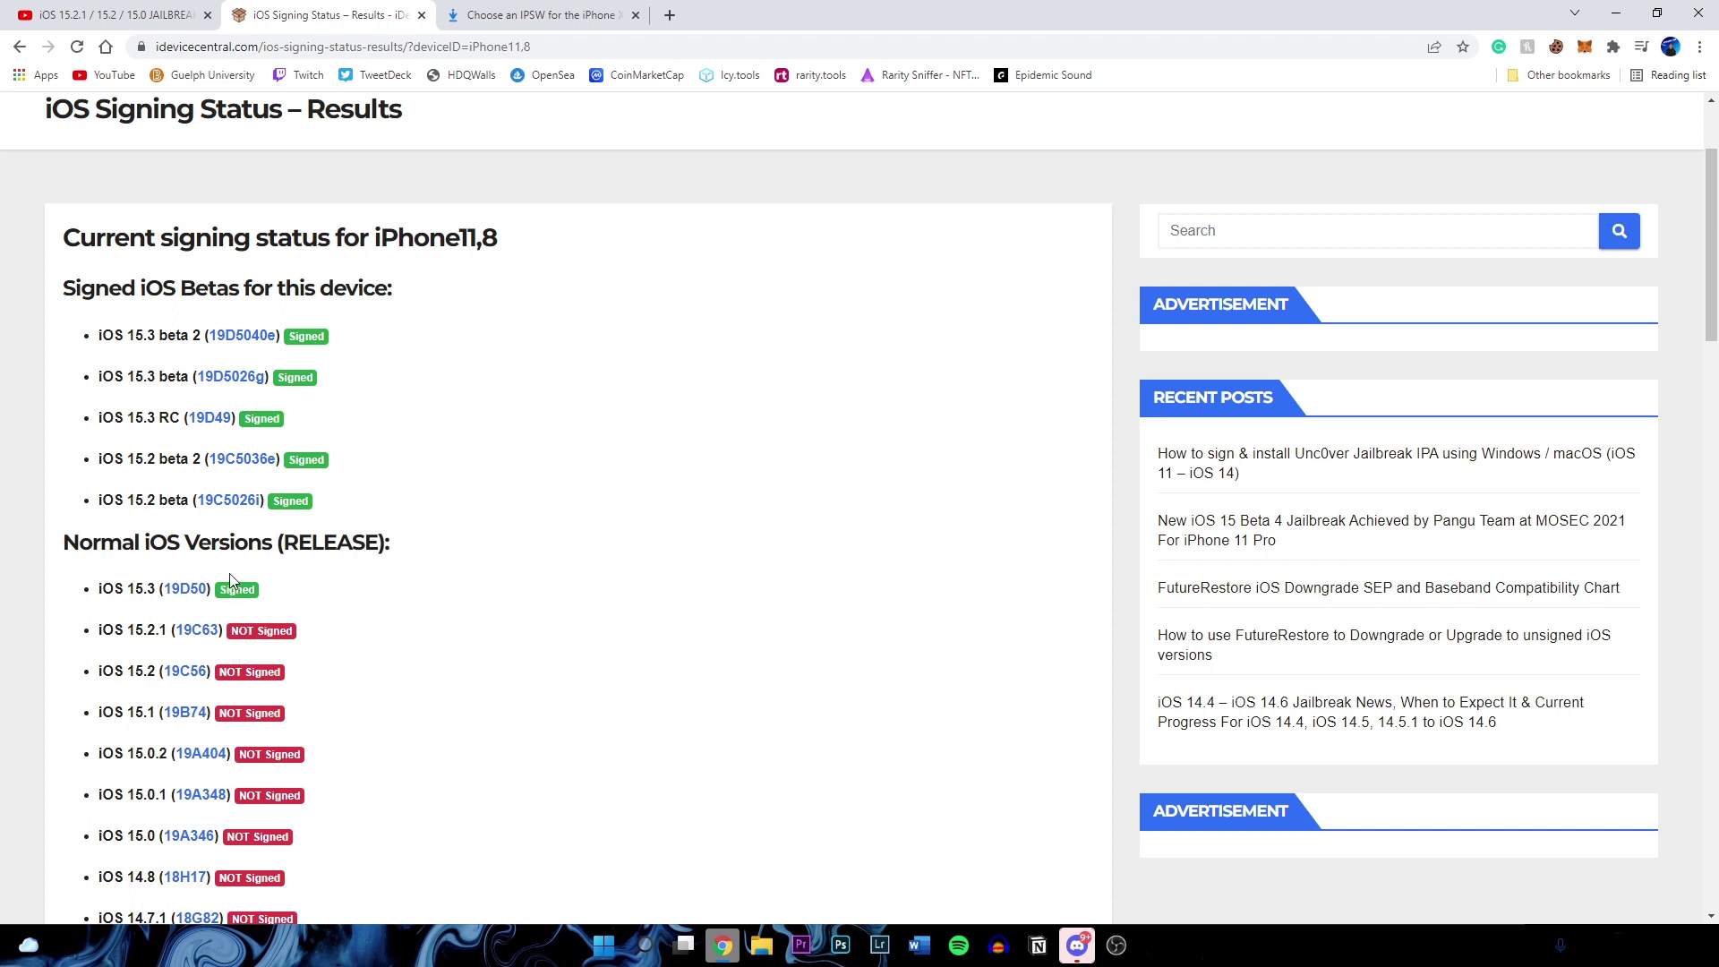
scroll(229, 575, "down", 2)
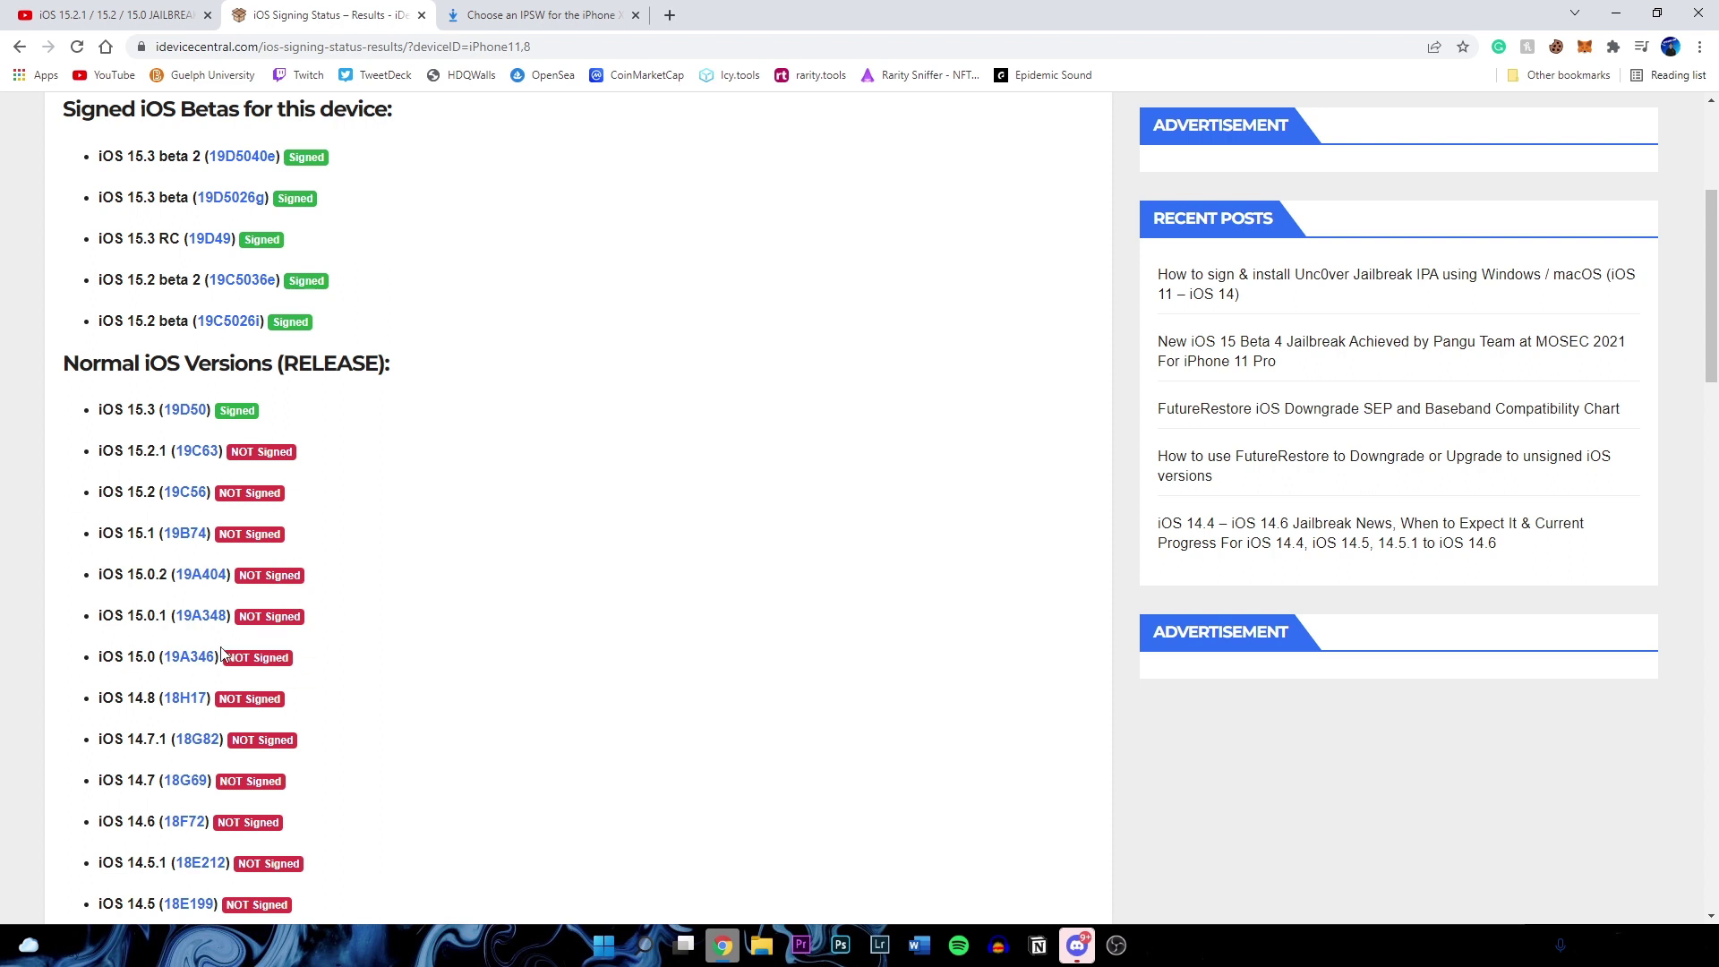
scroll(283, 699, "up", 1)
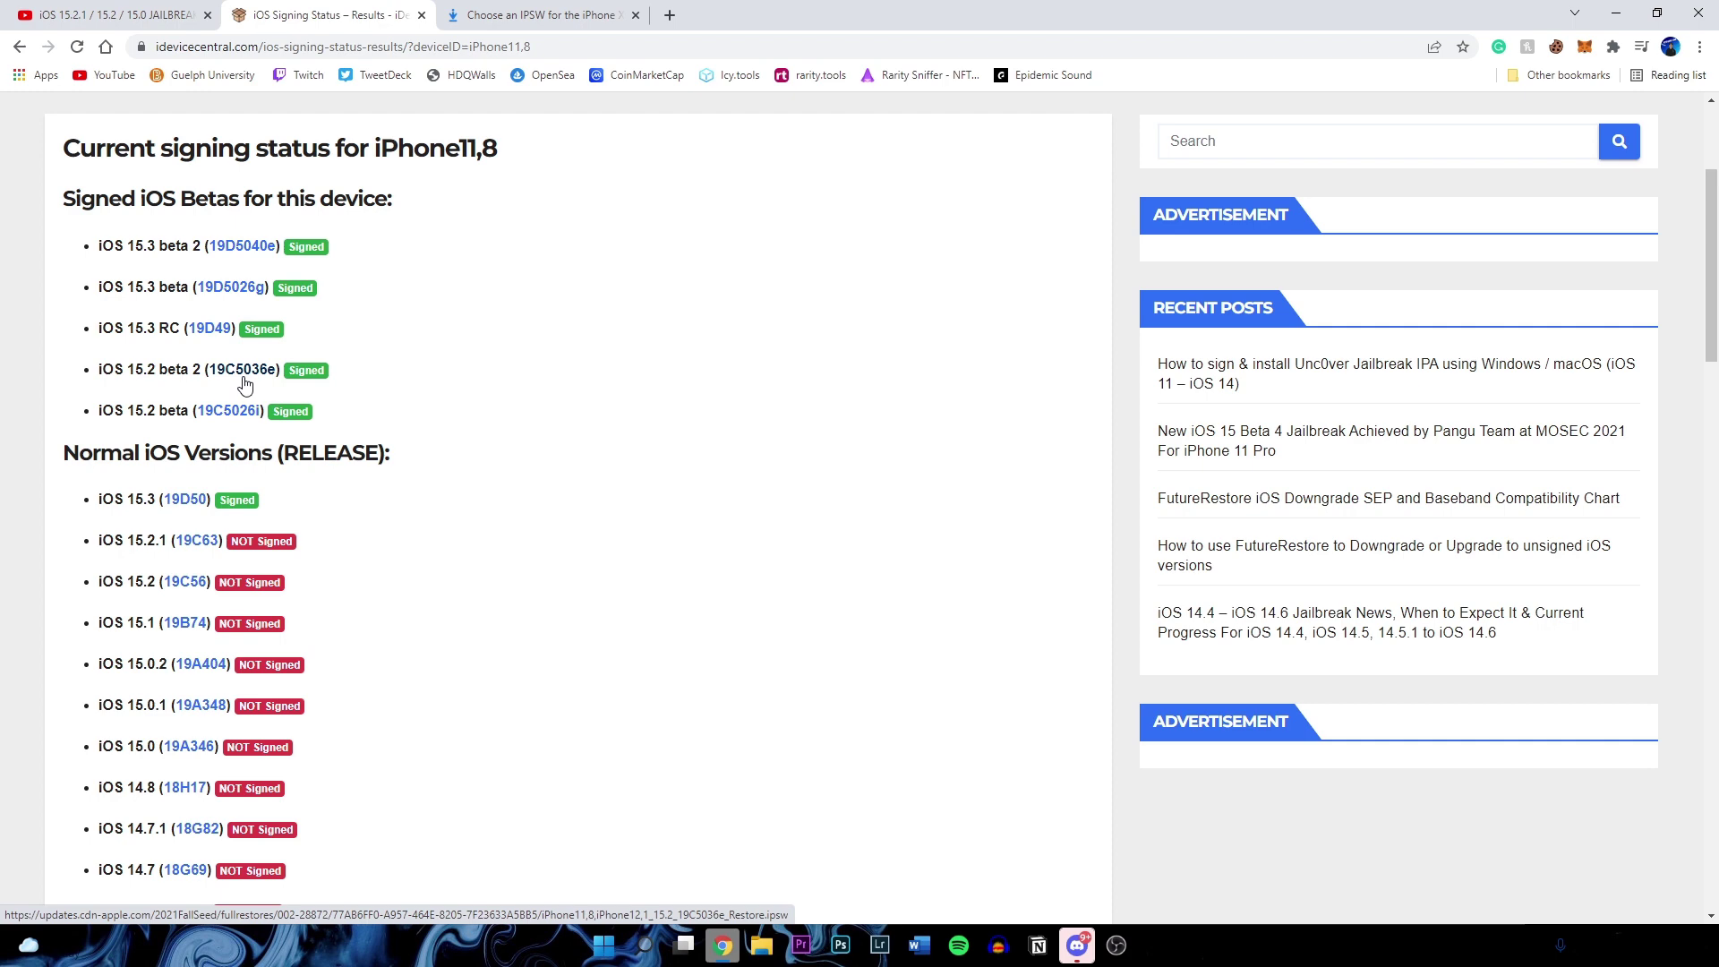
scroll(244, 386, "up", 2)
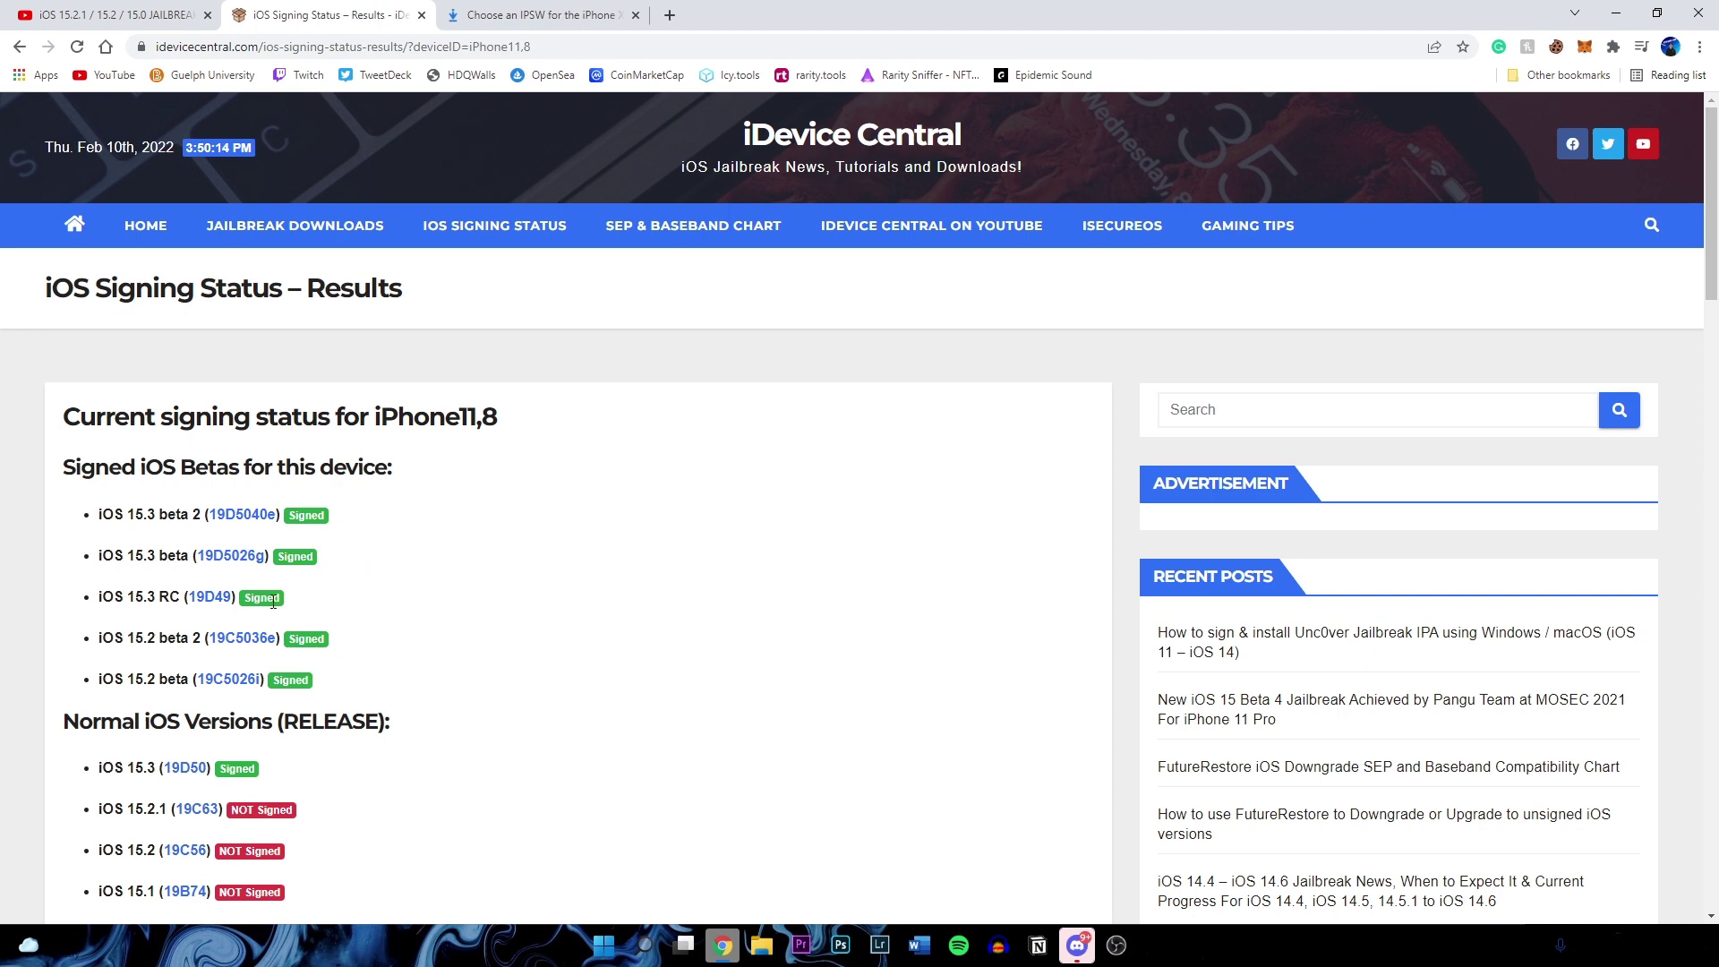
left_click(551, 14)
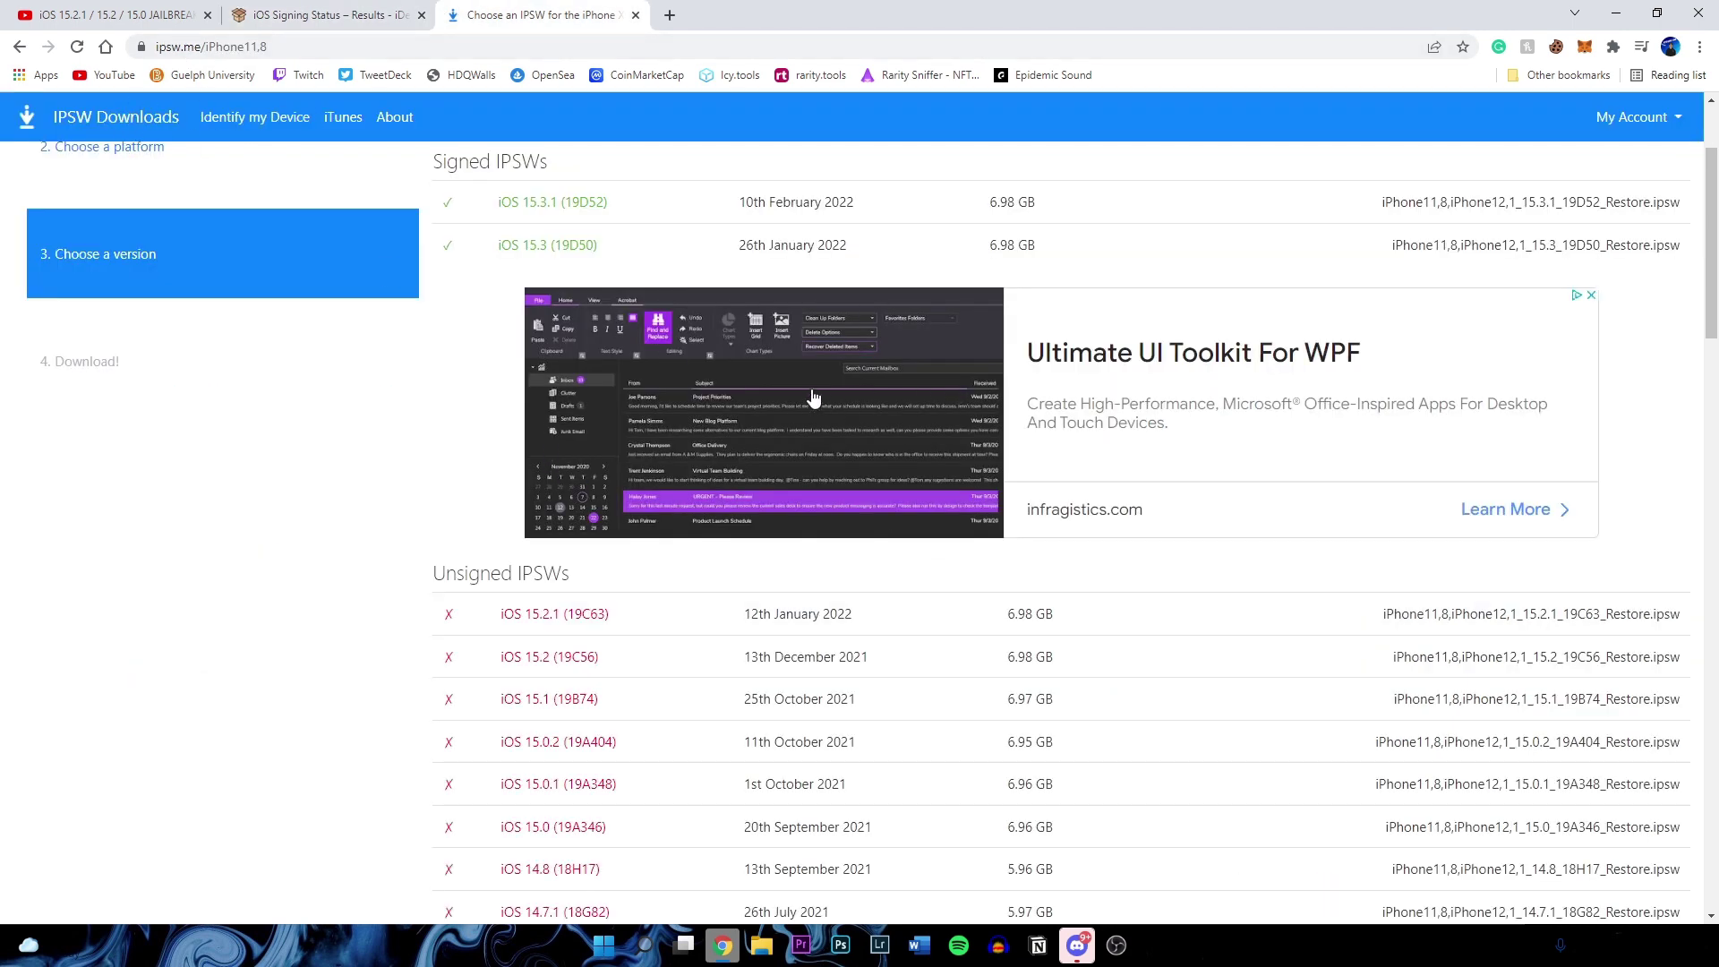
left_click(309, 15)
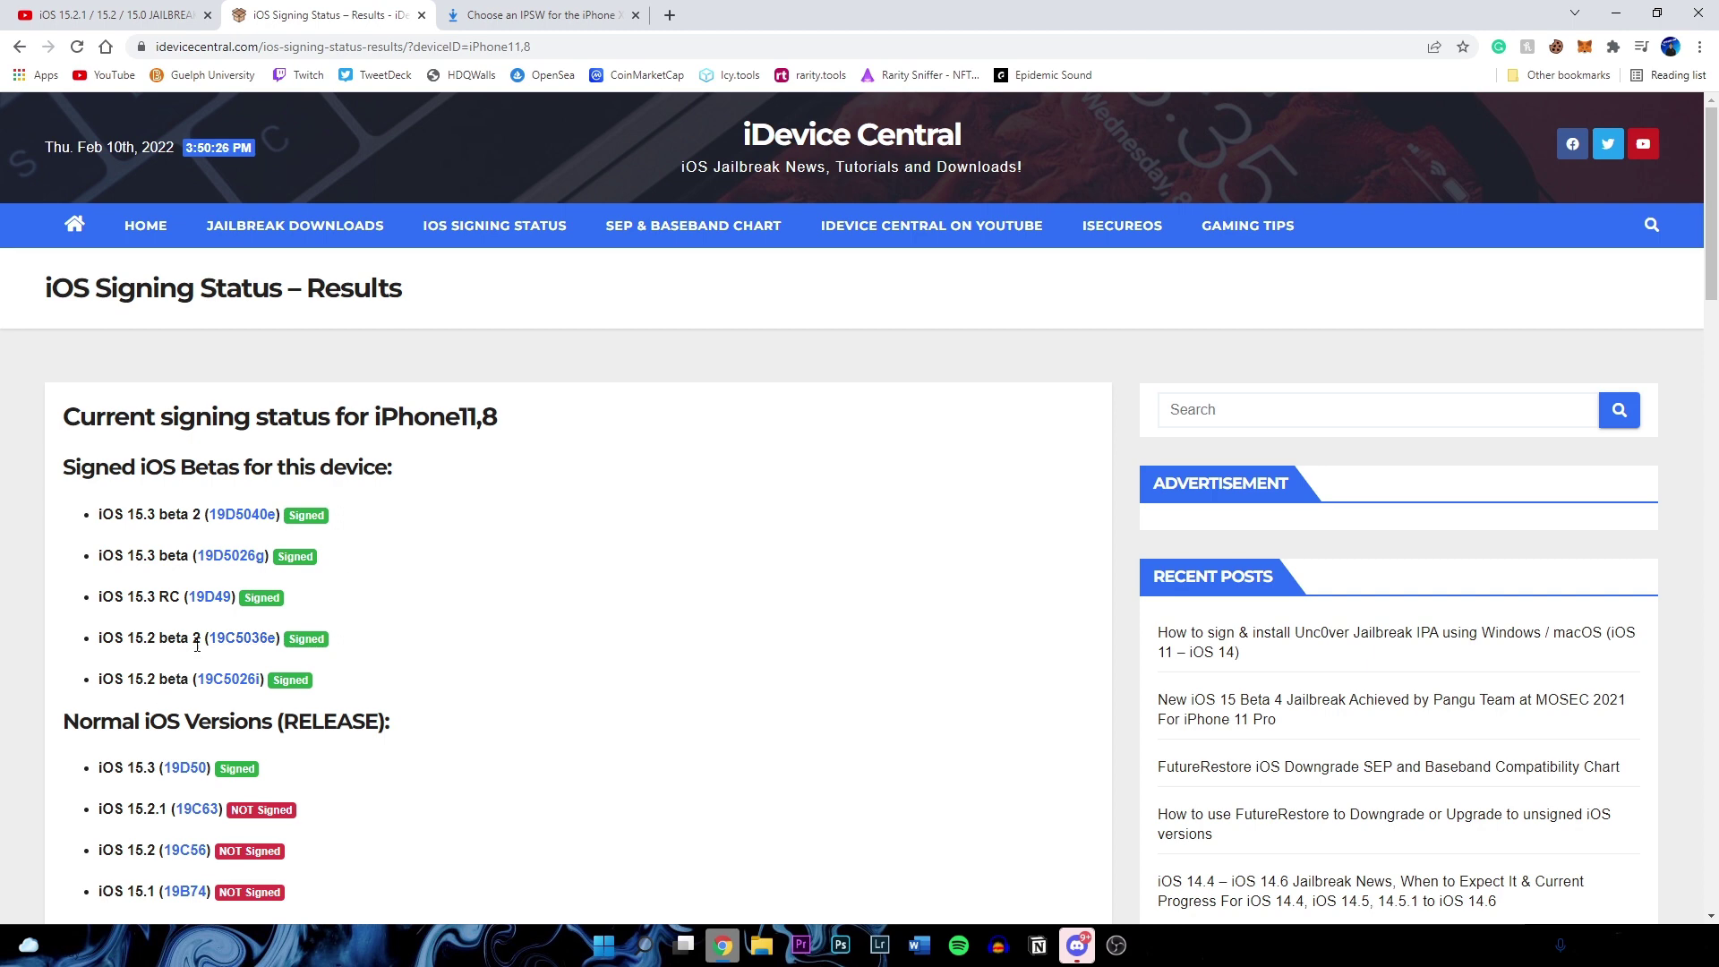
View the paused iOS 15.2 jailbreak video on YouTube, then return to the iPhone11,8 signing results
key("ctrl+shift+Tab")
scroll(375, 540, "down", 2)
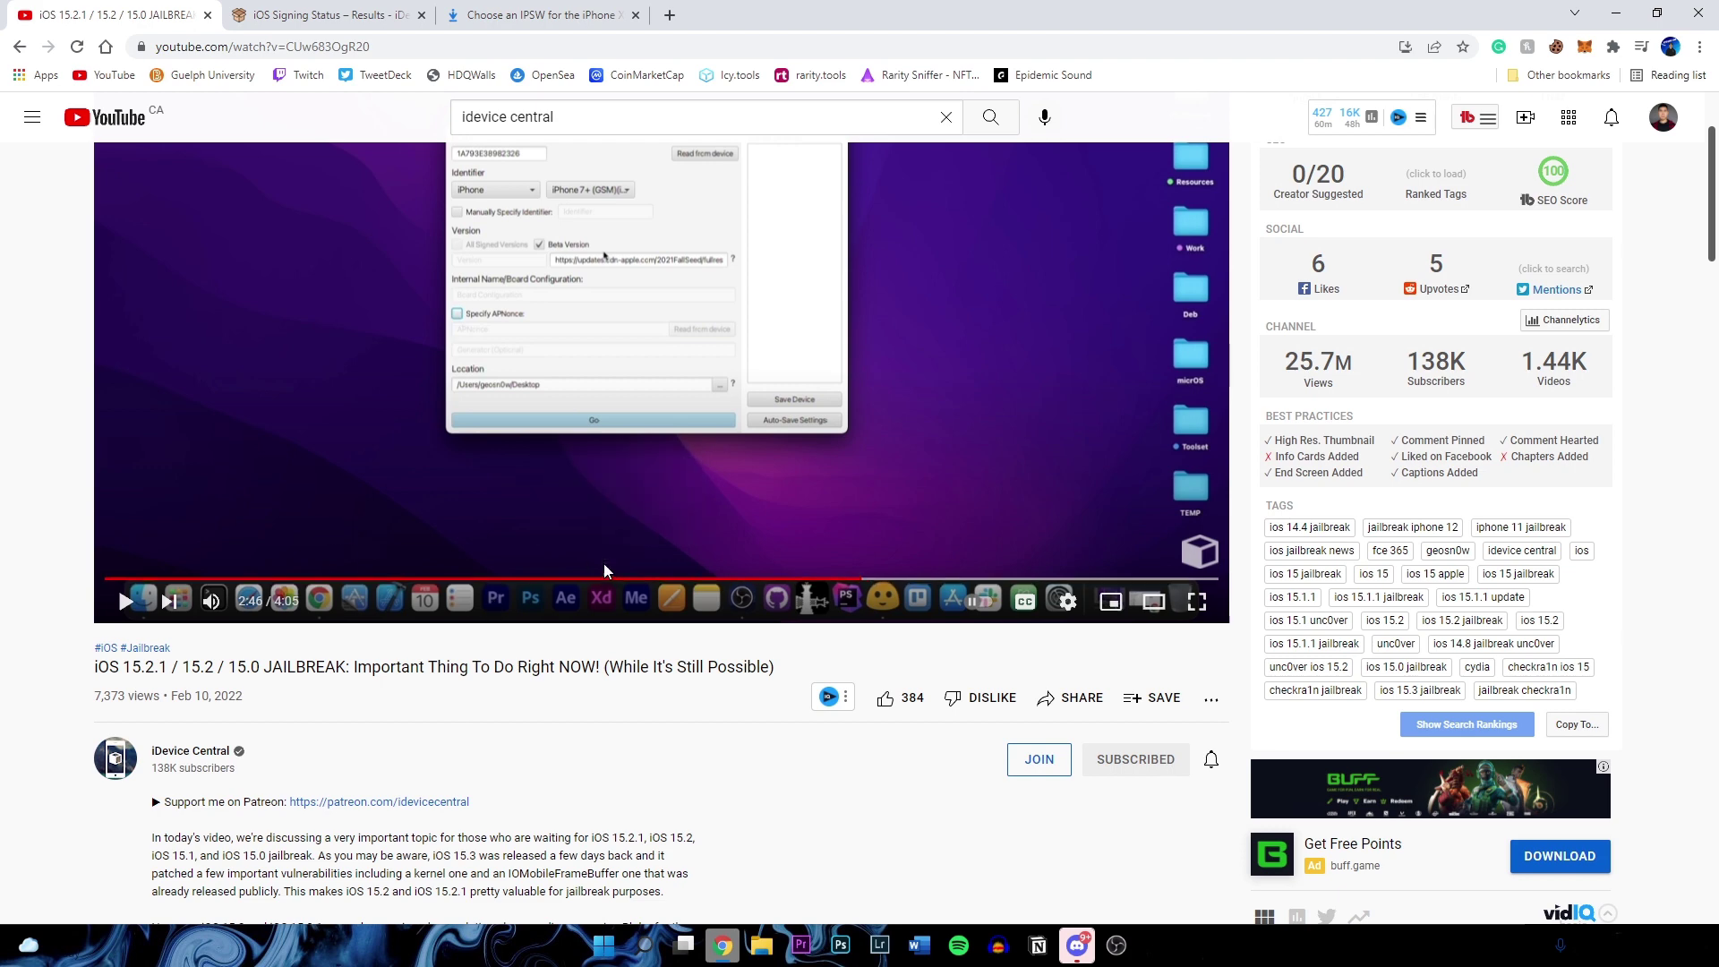
scroll(619, 605, "up", 2)
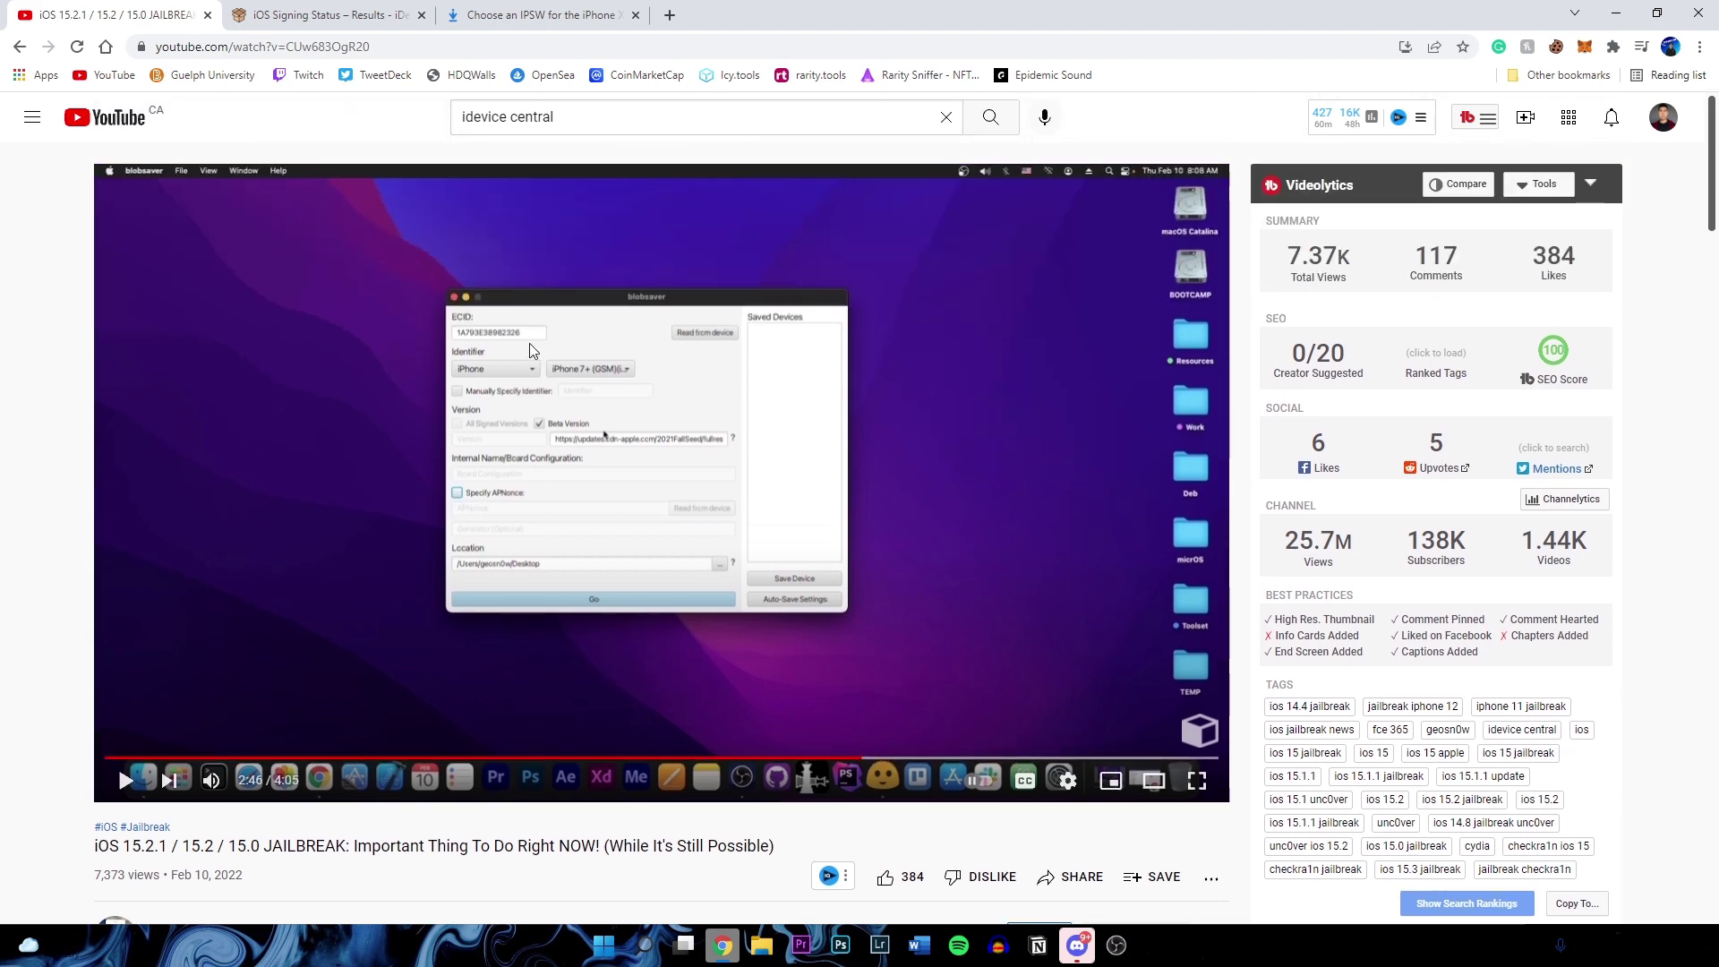
scroll(663, 562, "down", 2)
scroll(663, 578, "up", 2)
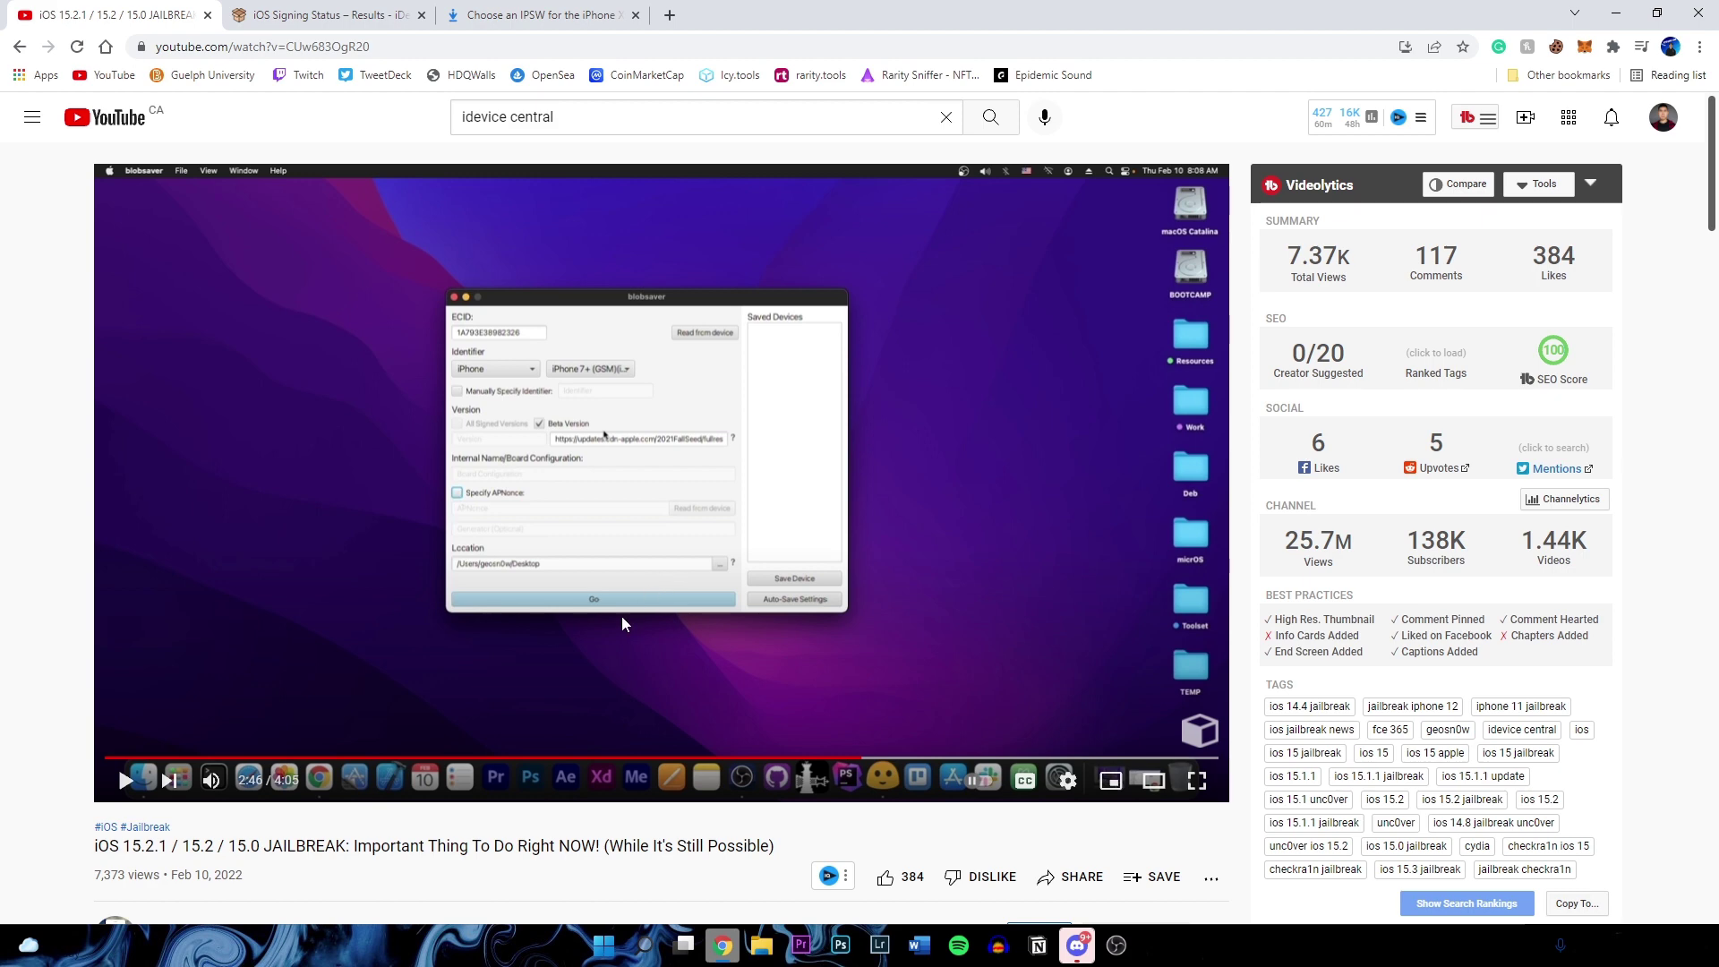
scroll(622, 616, "down", 1)
scroll(622, 617, "up", 1)
left_click(320, 11)
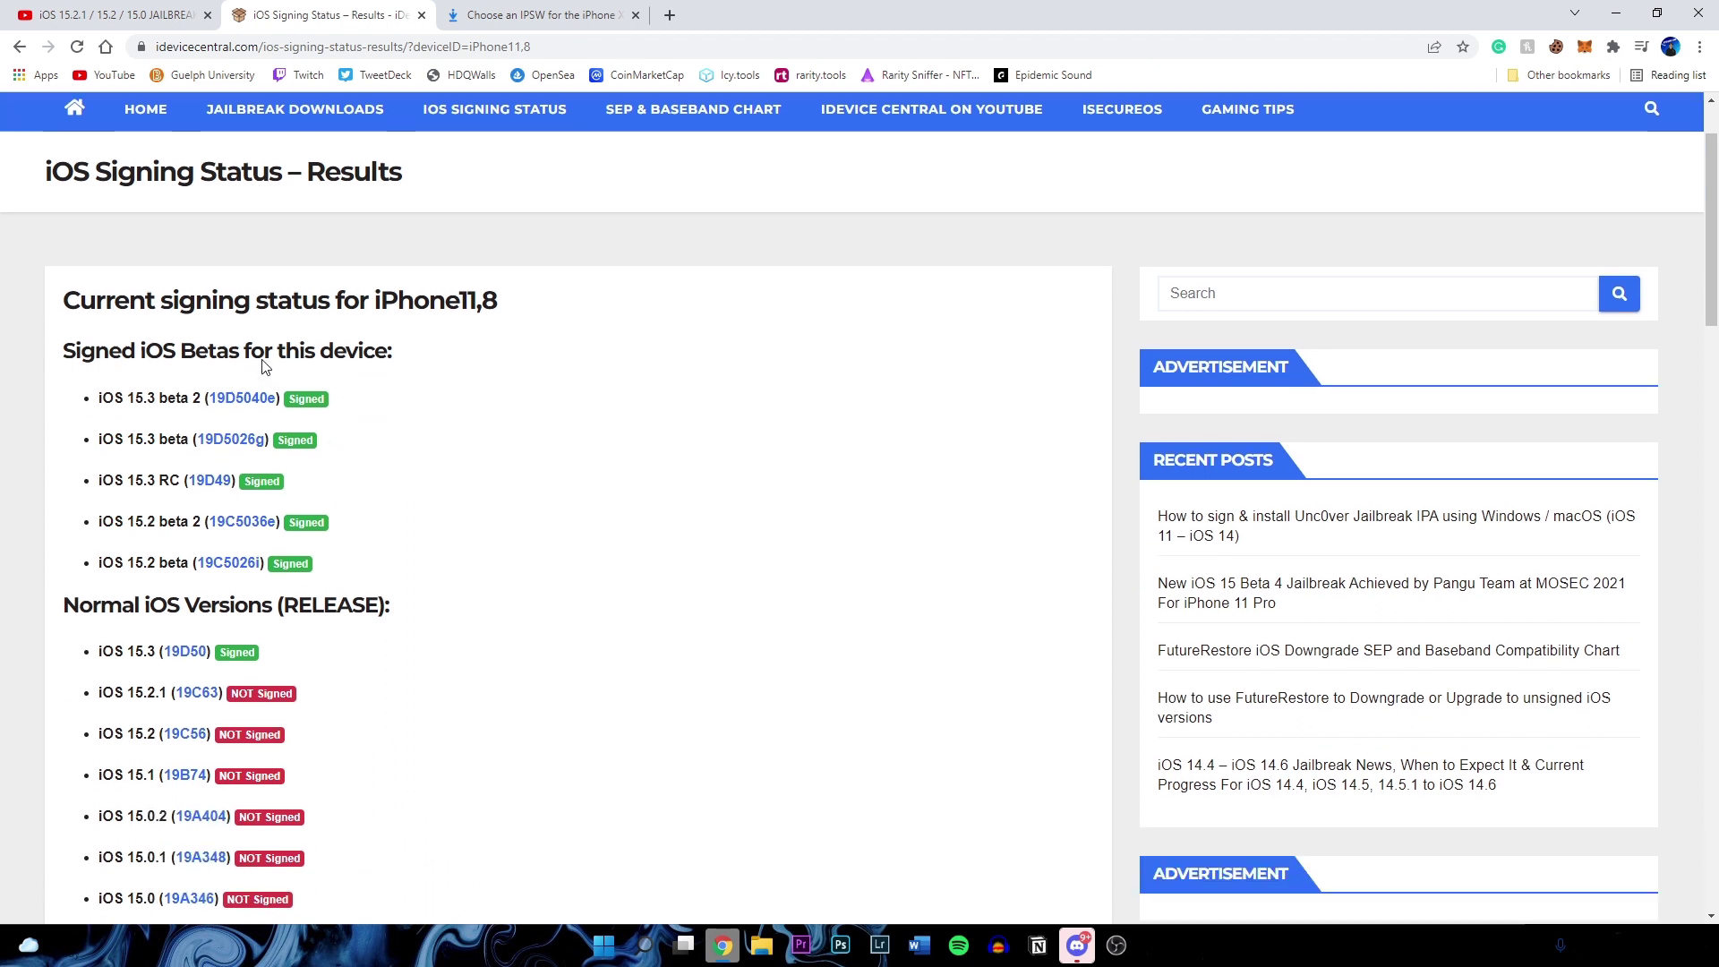
scroll(155, 631, "down", 3)
scroll(178, 621, "up", 1)
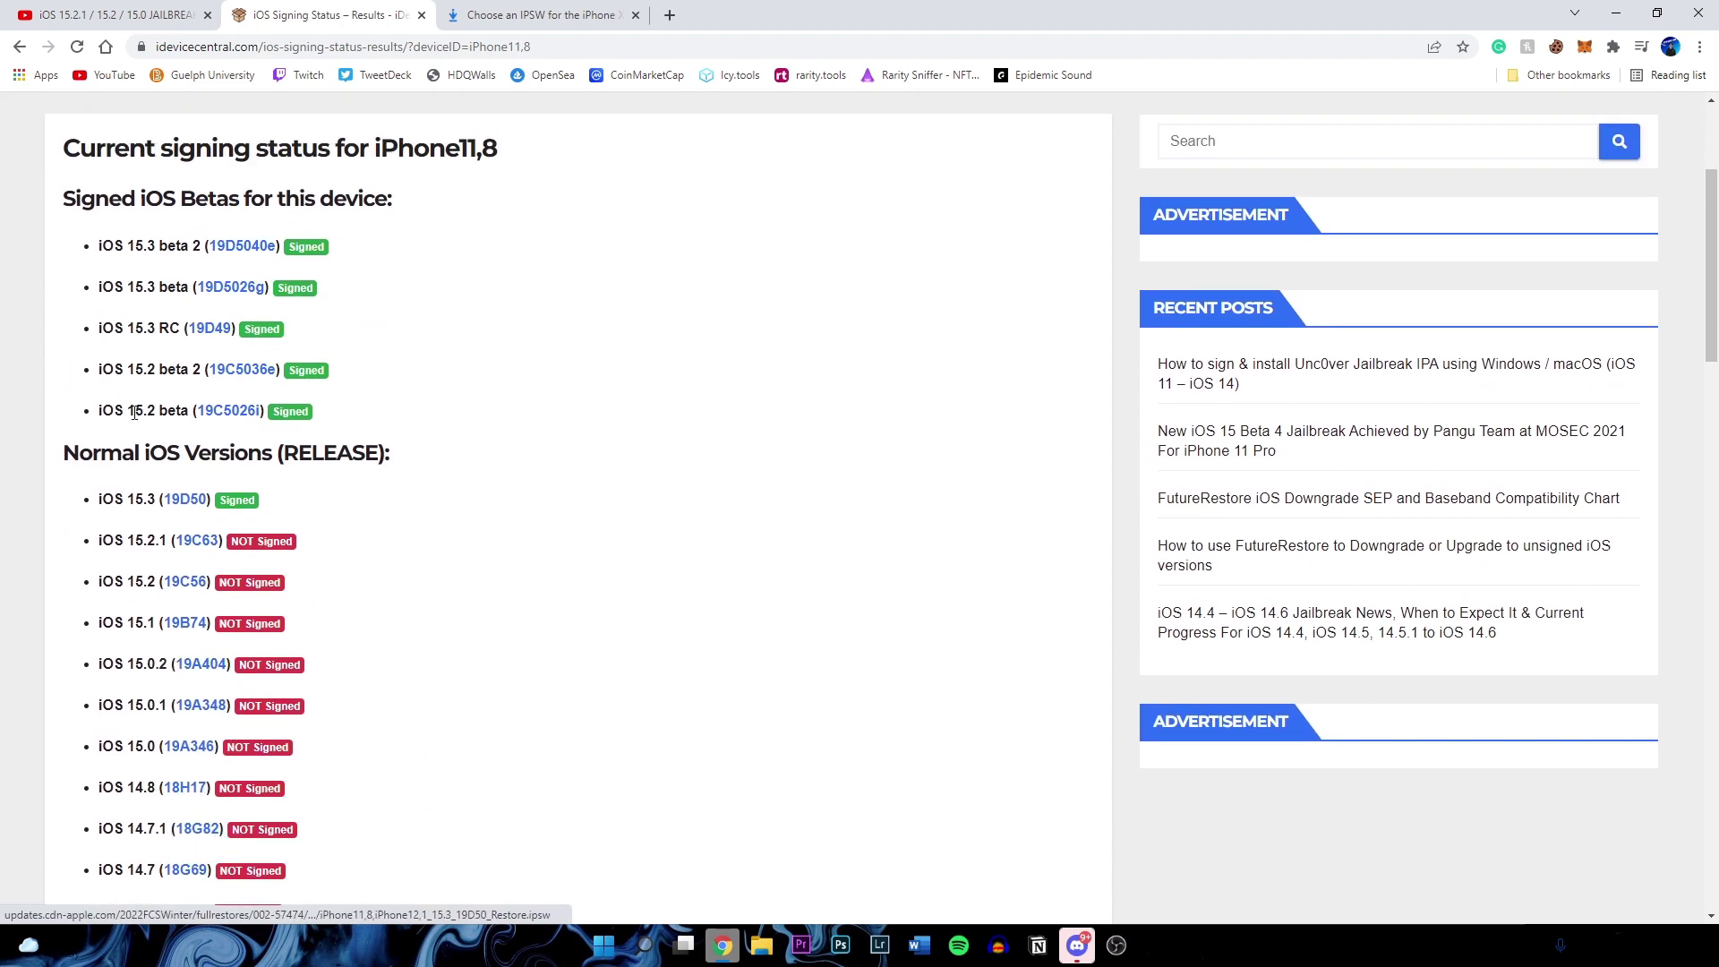